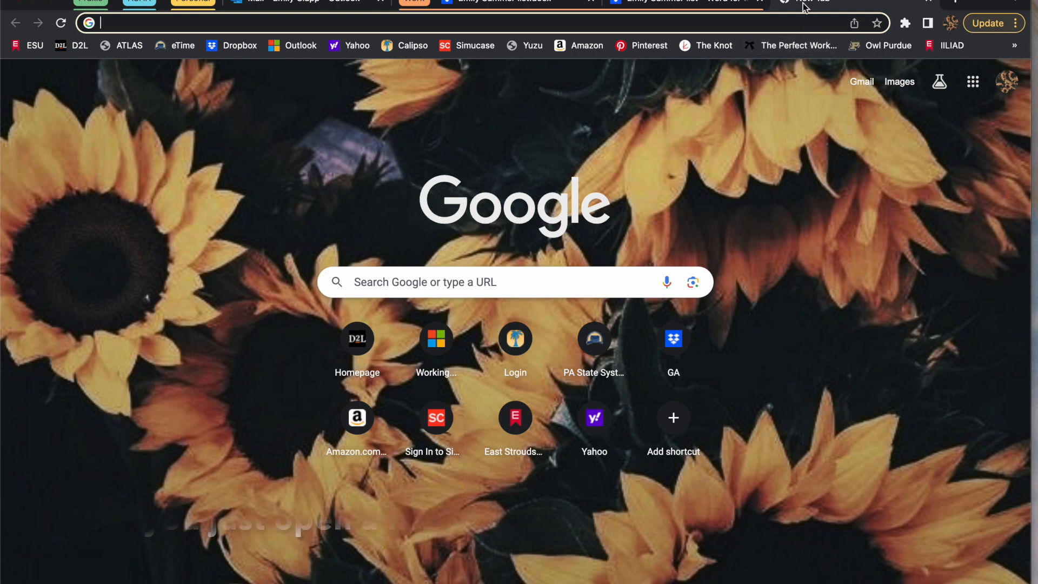
Step: Open Google Calendar and start a 6:00–7:00pm event on July 25, 2023, titled BB/EC
{"action": "left_click", "coordinate": [978, 82]}
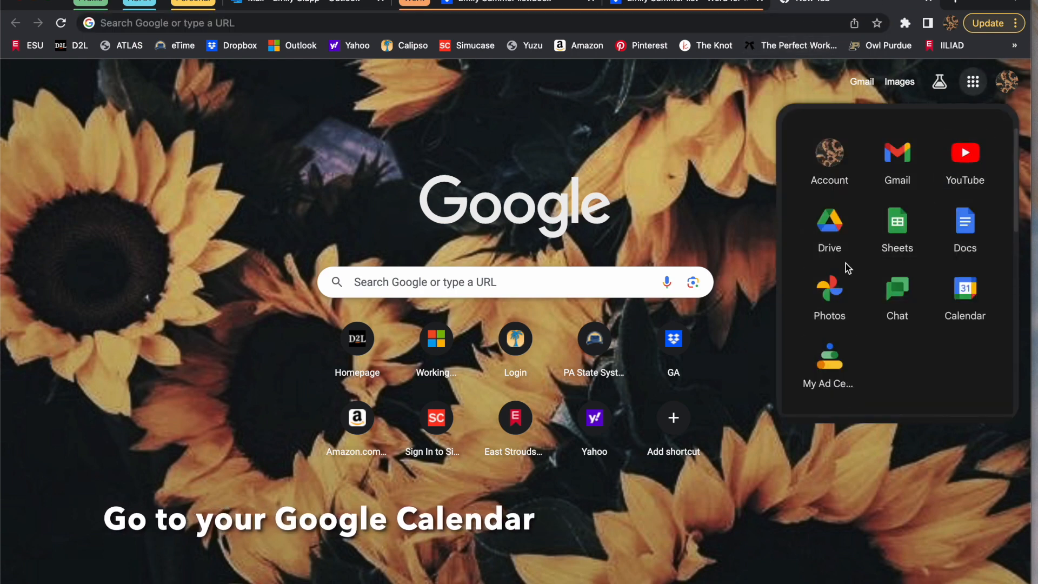
{"action": "left_click", "coordinate": [966, 295]}
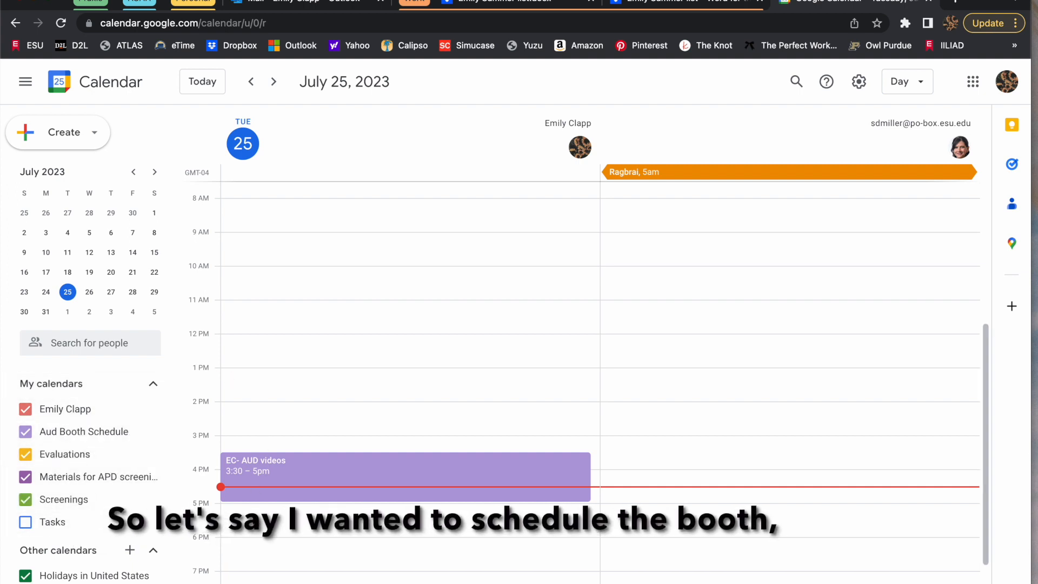
{"action": "double_click", "coordinate": [229, 543]}
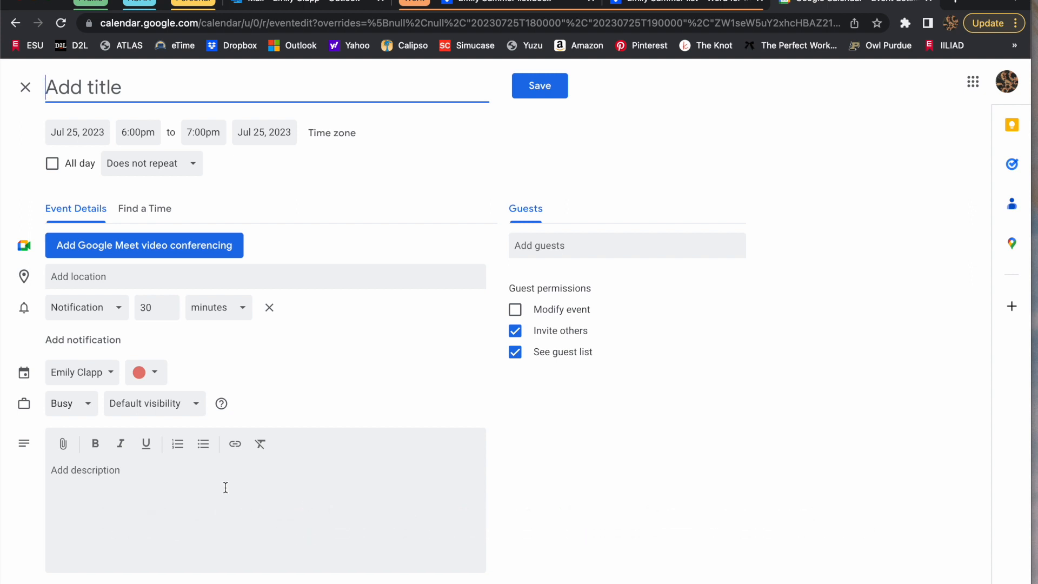
{"action": "type", "text": "B"}
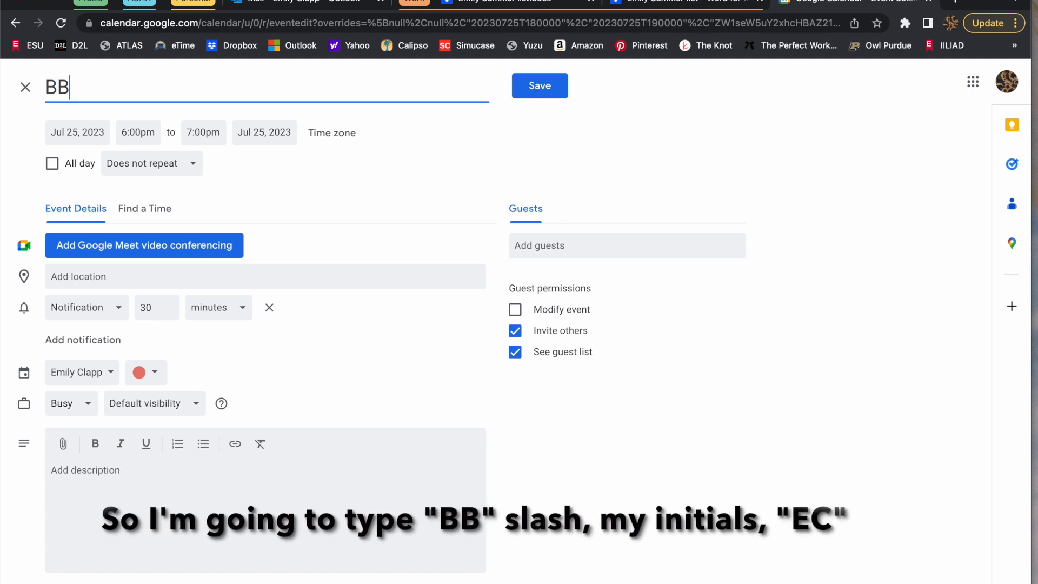
{"action": "type", "text": "/EC"}
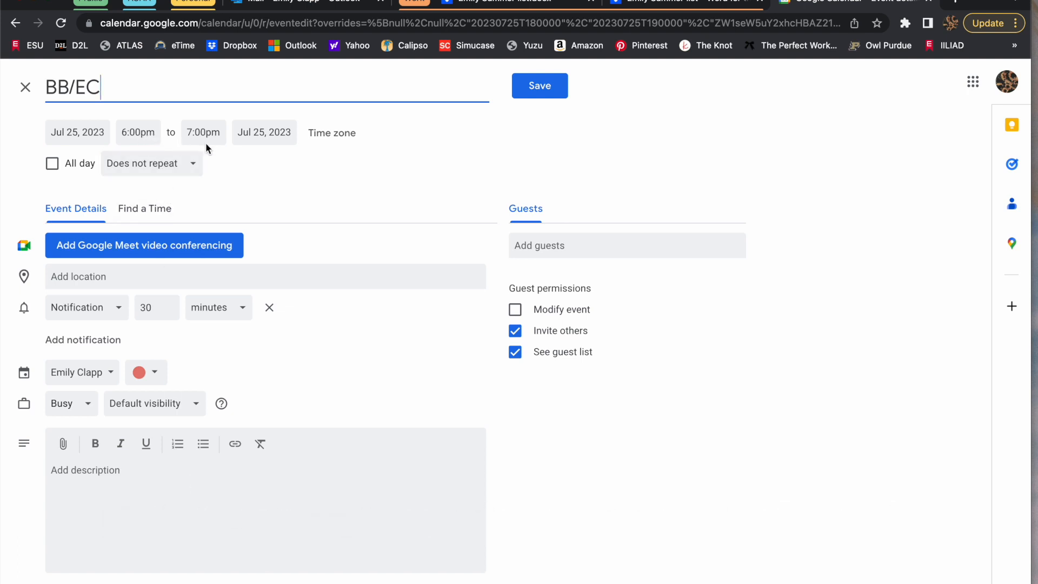
Step: Assign the BB/EC event to the Aud Booth Schedule calendar and save it
{"action": "left_click", "coordinate": [97, 379]}
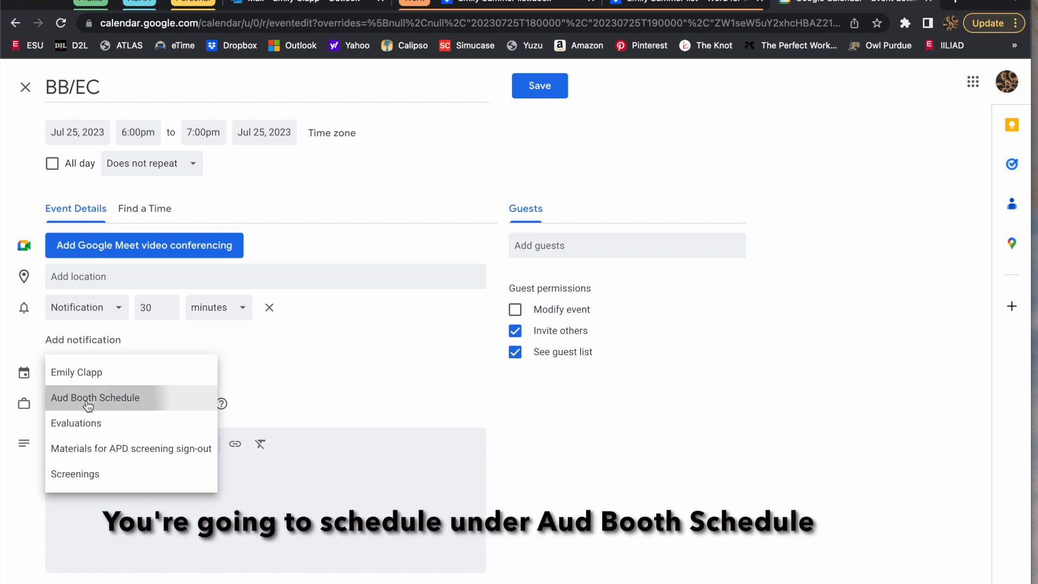
{"action": "left_click", "coordinate": [89, 401]}
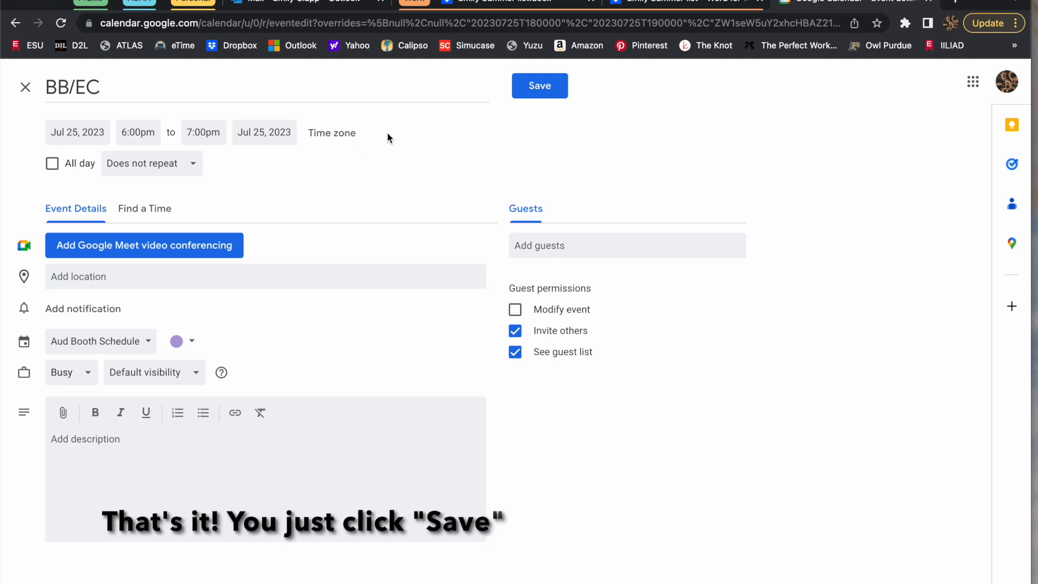
{"action": "left_click", "coordinate": [537, 87]}
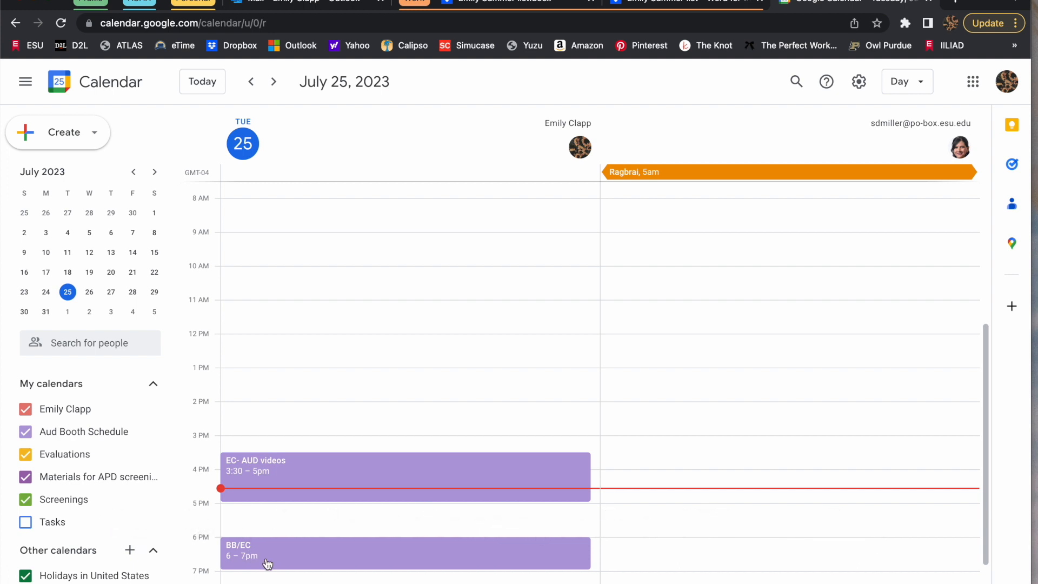
Step: Duplicate the 6–7pm BB/EC booth event
{"action": "right_click", "coordinate": [252, 552]}
{"action": "left_click", "coordinate": [239, 556]}
{"action": "key", "text": "Escape"}
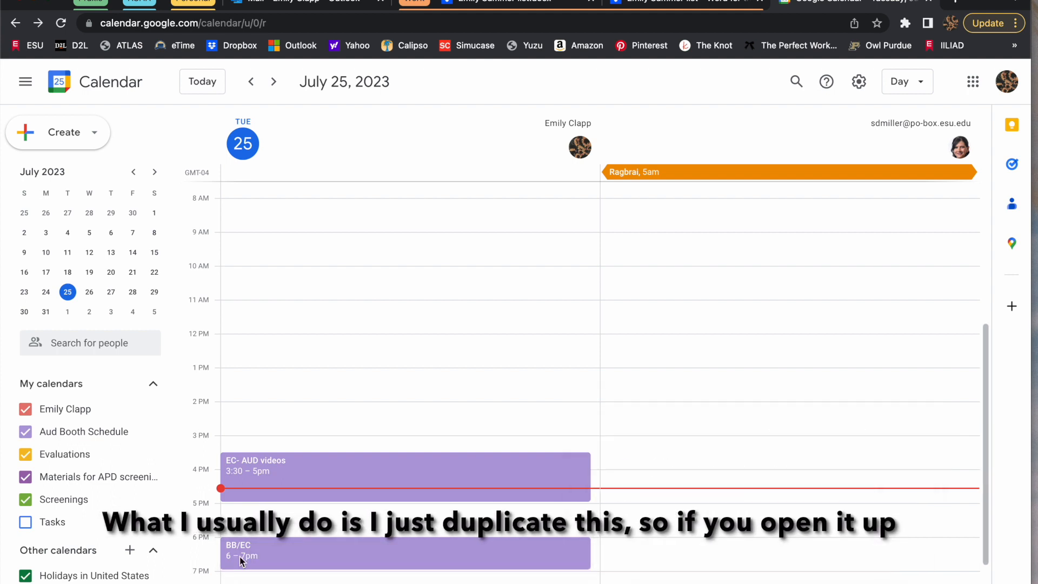
{"action": "left_click", "coordinate": [239, 556]}
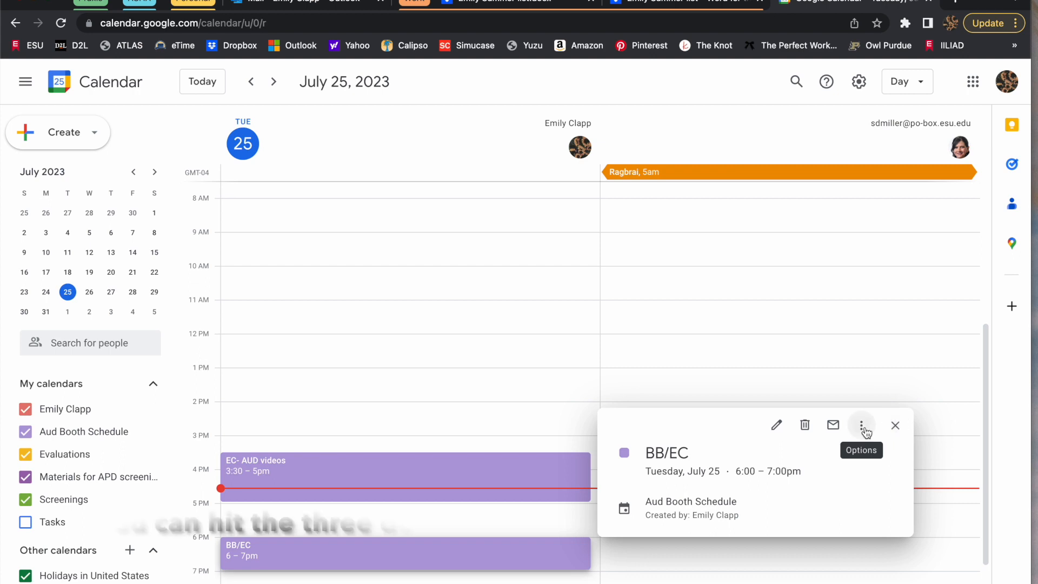
{"action": "left_click", "coordinate": [864, 428]}
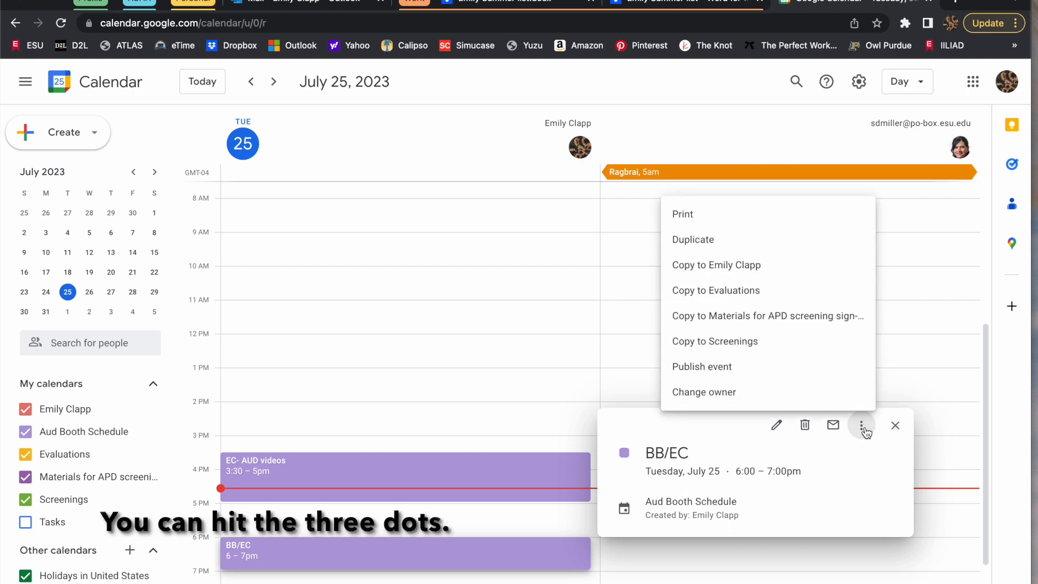
{"action": "left_click", "coordinate": [693, 239]}
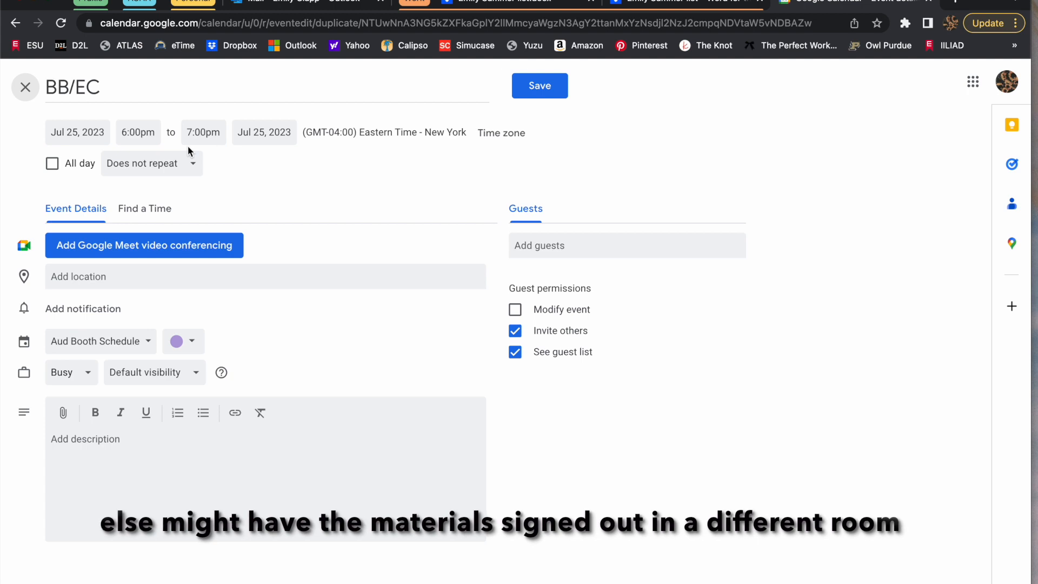
Step: Assign the duplicated BB/EC event to the Materials for APD screening sign-out calendar and save it
{"action": "left_click", "coordinate": [107, 353]}
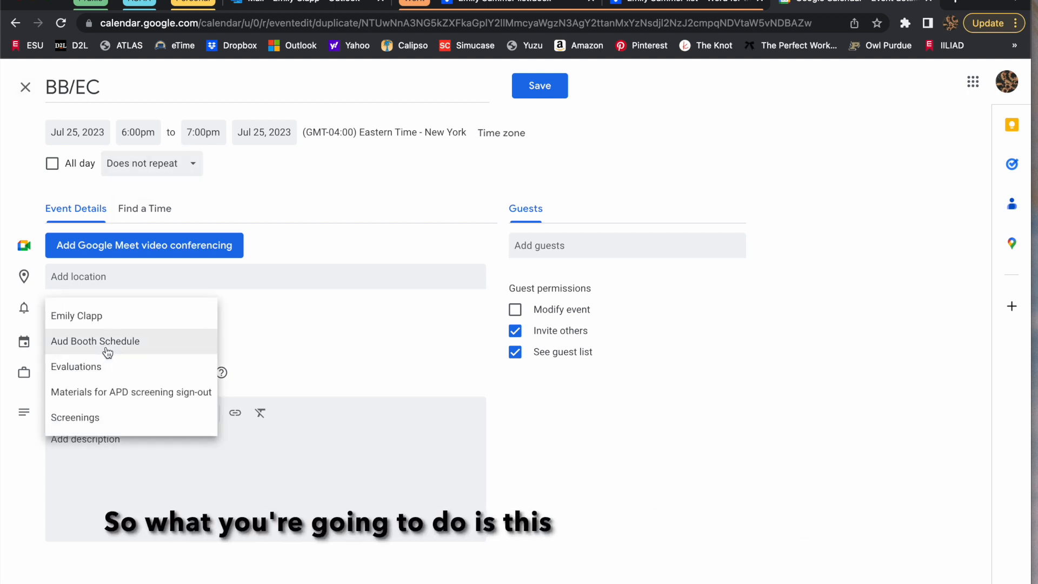
{"action": "left_click", "coordinate": [111, 394]}
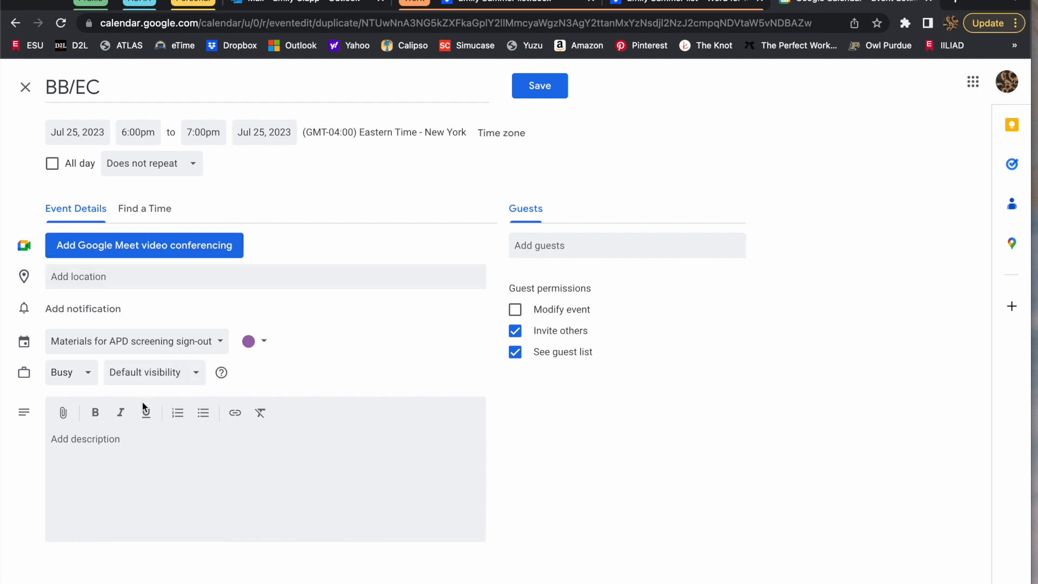
{"action": "left_click", "coordinate": [533, 86]}
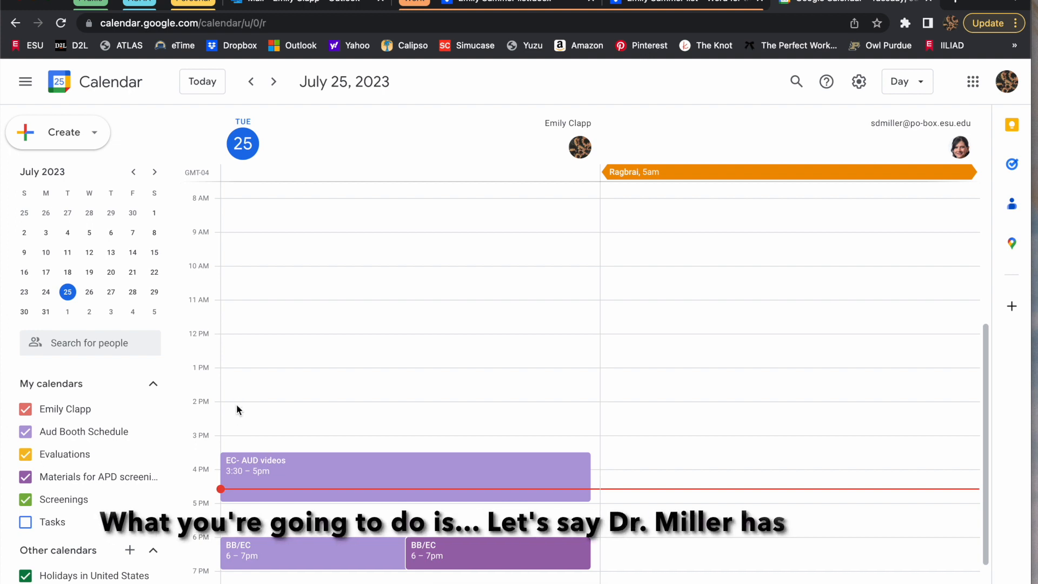
Step: Start a 2:00–3:00pm event on July 25, titled with the supervising doctor's name followed by Eval
{"action": "scroll", "coordinate": [274, 200], "scroll_direction": "up", "scroll_amount": 2}
{"action": "scroll", "coordinate": [274, 195], "scroll_direction": "down", "scroll_amount": 5}
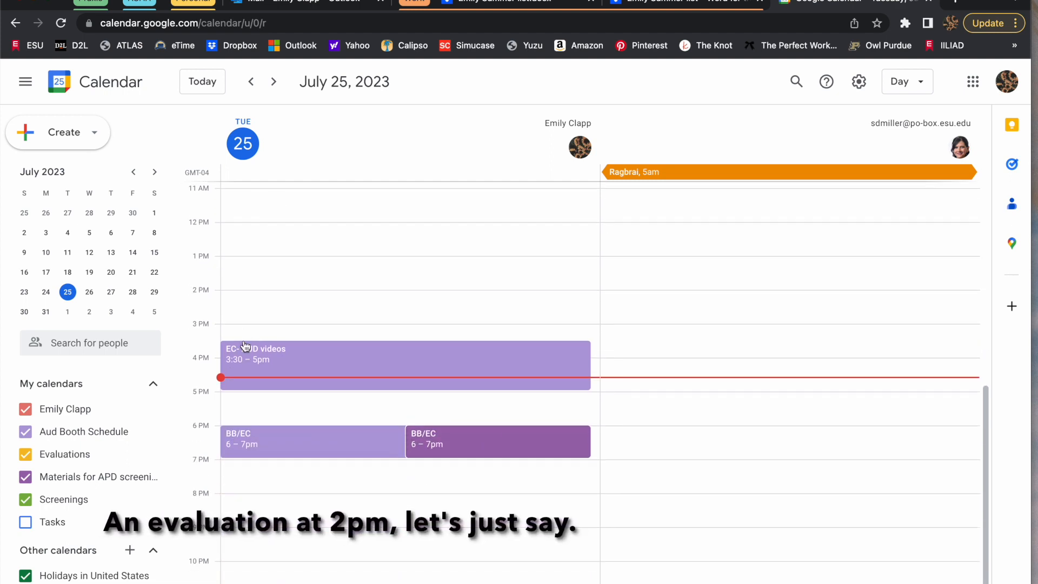
{"action": "left_click", "coordinate": [233, 295]}
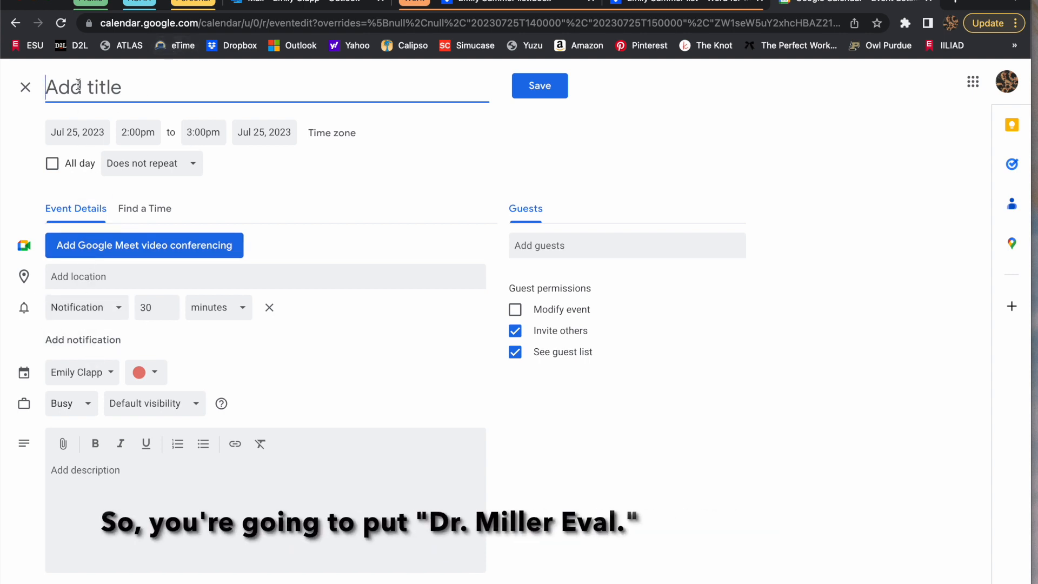
{"action": "type", "text": "Dr"}
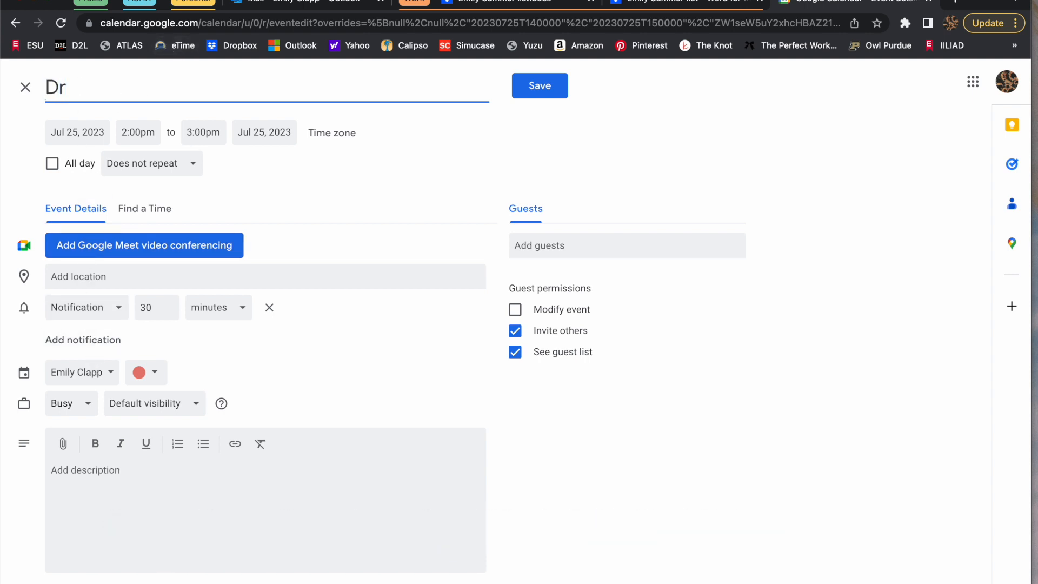
{"action": "type", "text": ". Miller Eval"}
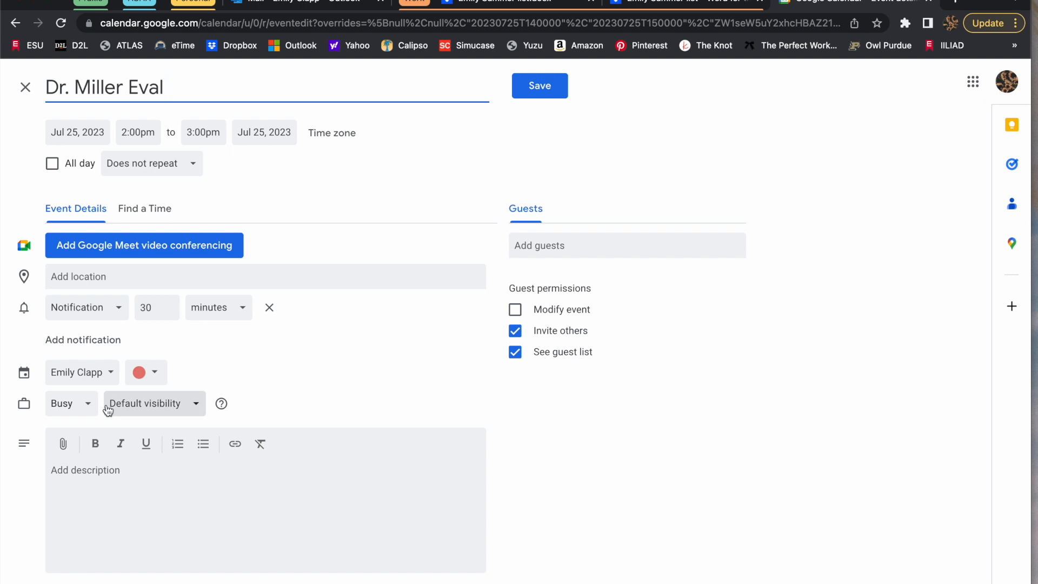
Step: Assign the 2:00pm evaluation event to the Aud Booth Schedule calendar and save it
{"action": "left_click", "coordinate": [102, 375]}
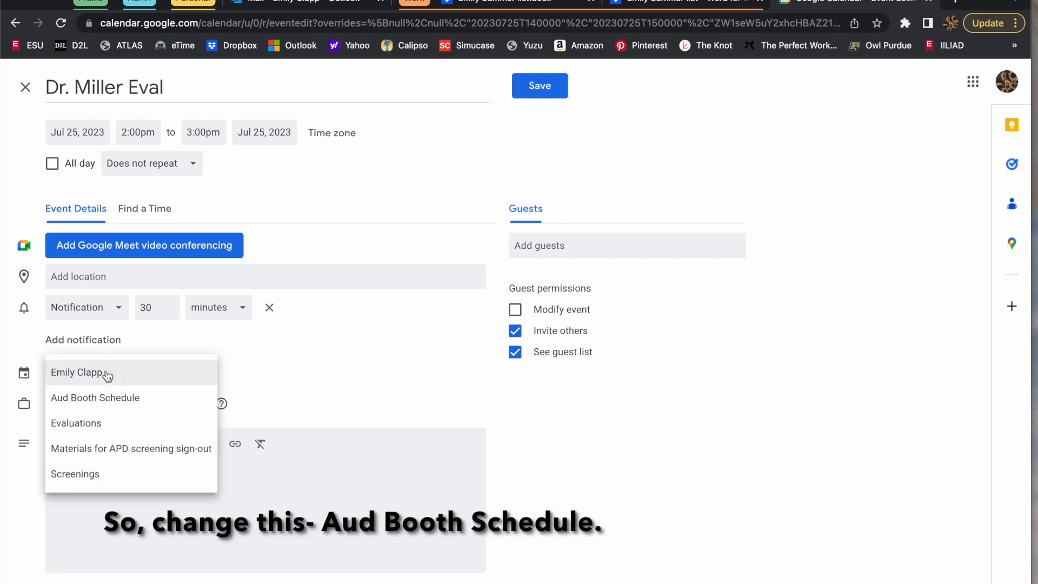
{"action": "left_click", "coordinate": [104, 398]}
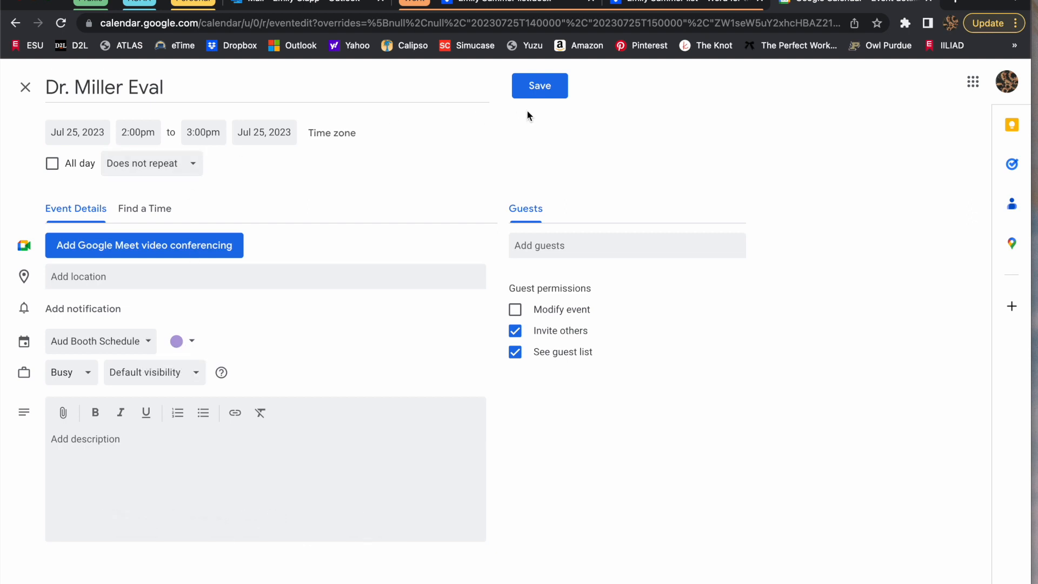
{"action": "left_click", "coordinate": [523, 90]}
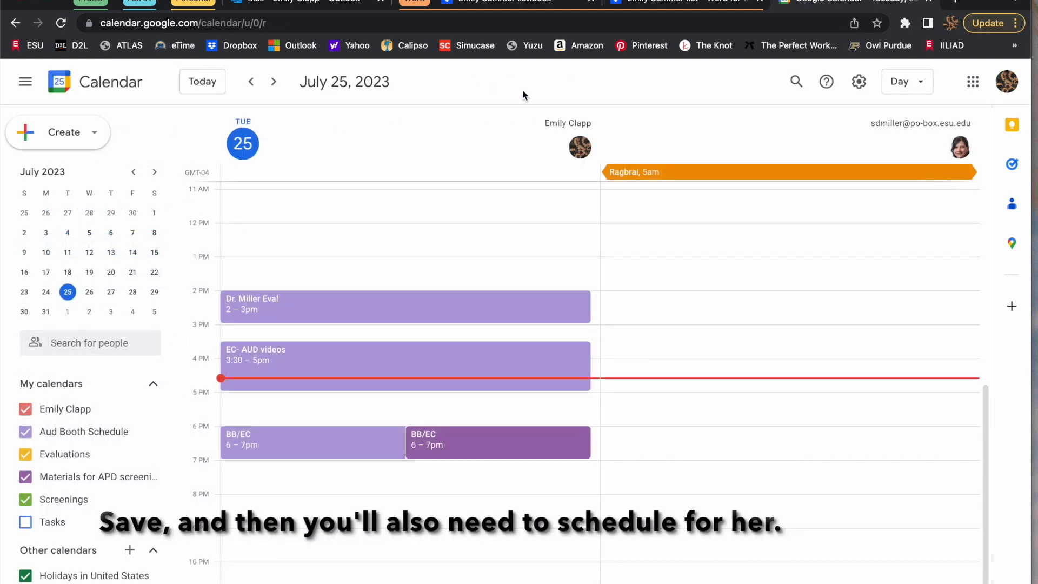
Step: Duplicate the 2–3pm evaluation event and assign the copy to the Evaluations calendar
{"action": "right_click", "coordinate": [432, 304]}
{"action": "left_click", "coordinate": [401, 305]}
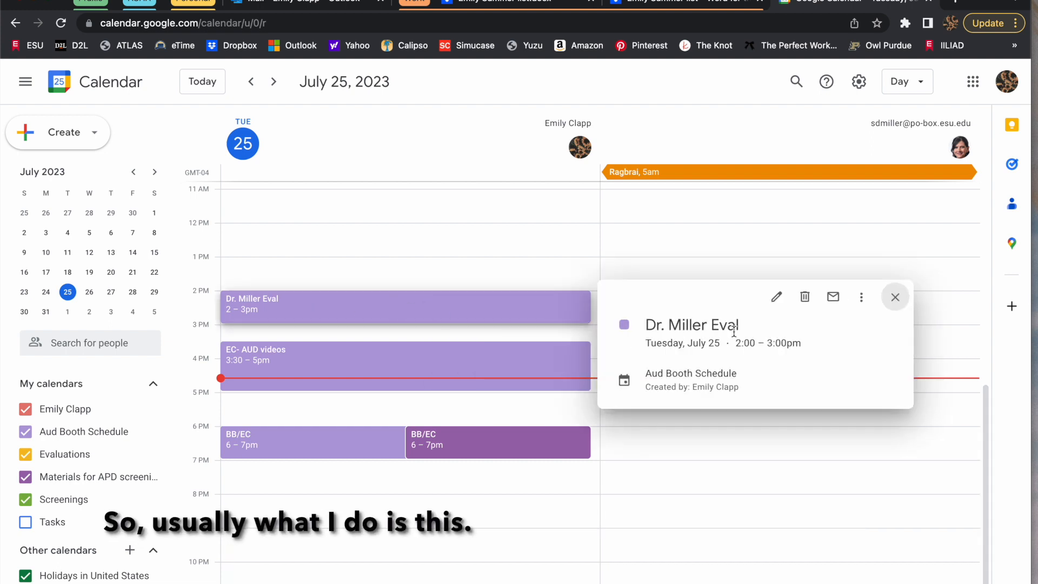
{"action": "left_click", "coordinate": [862, 298]}
{"action": "left_click", "coordinate": [756, 358]}
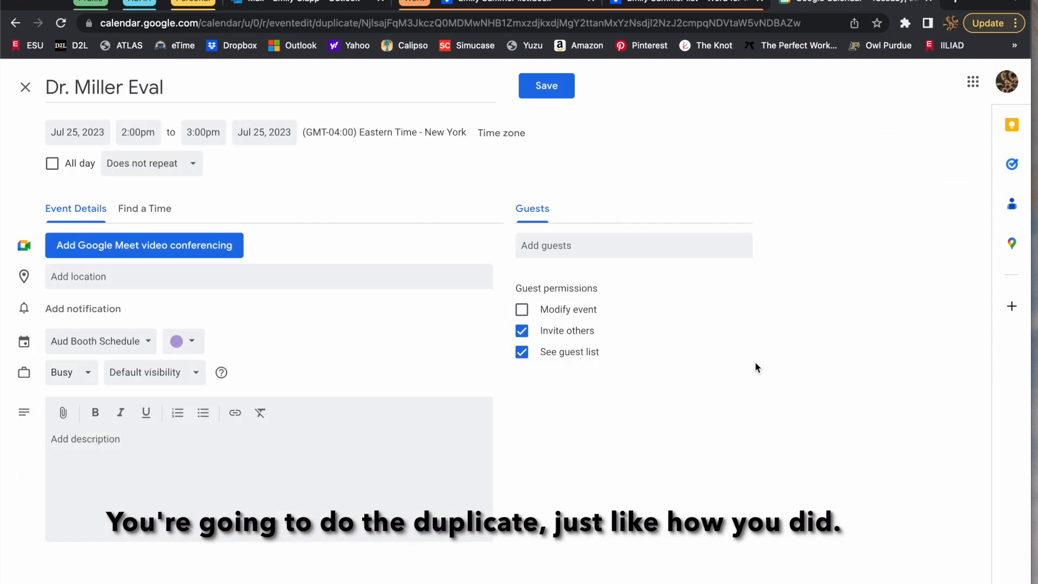
{"action": "left_click", "coordinate": [134, 342]}
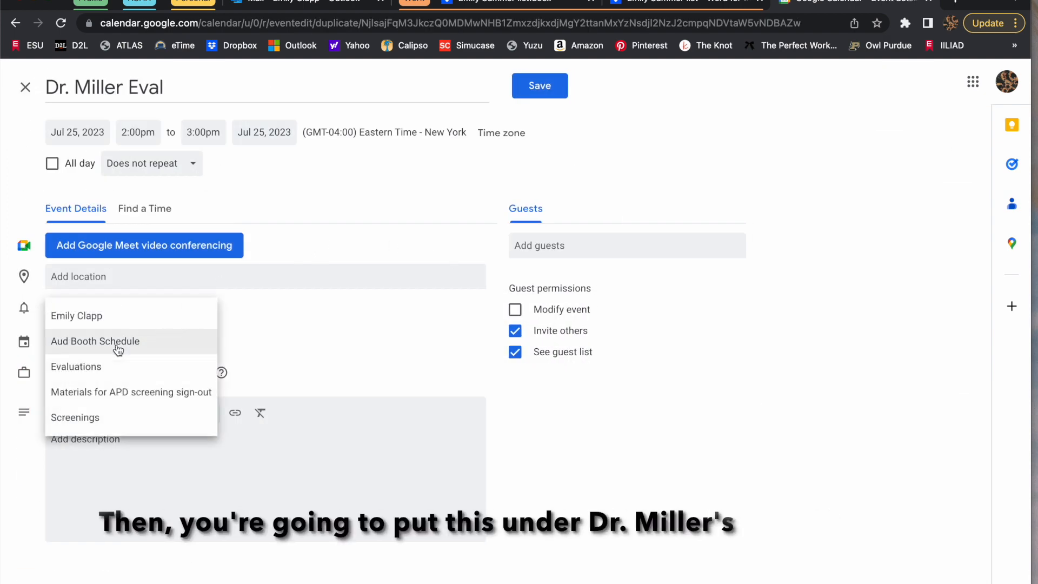
{"action": "left_click", "coordinate": [107, 369]}
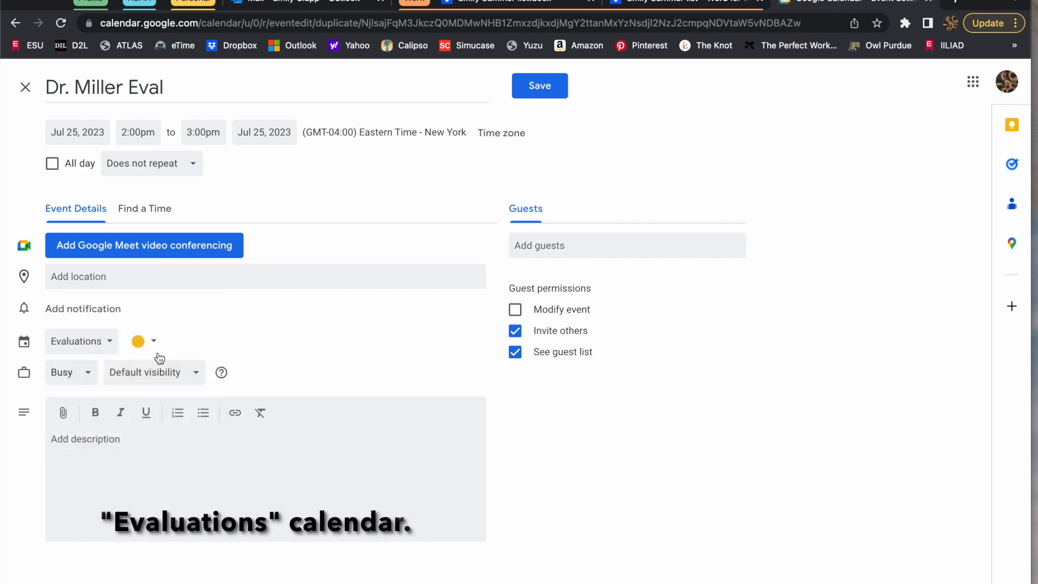
Step: Retitle the duplicated evaluation event as AA Hearing Eval and replace the word Hearing with APD
{"action": "left_click_drag", "start_coordinate": [173, 86], "coordinate": [47, 88]}
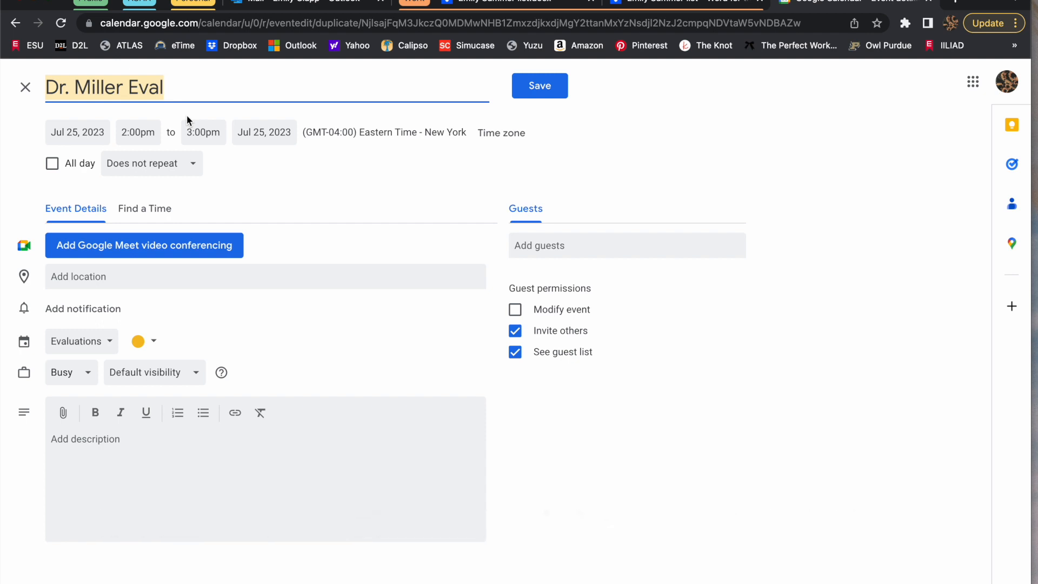
{"action": "type", "text": "zbb"}
{"action": "key", "text": "BackSpace"}
{"action": "key", "text": "BackSpace"}
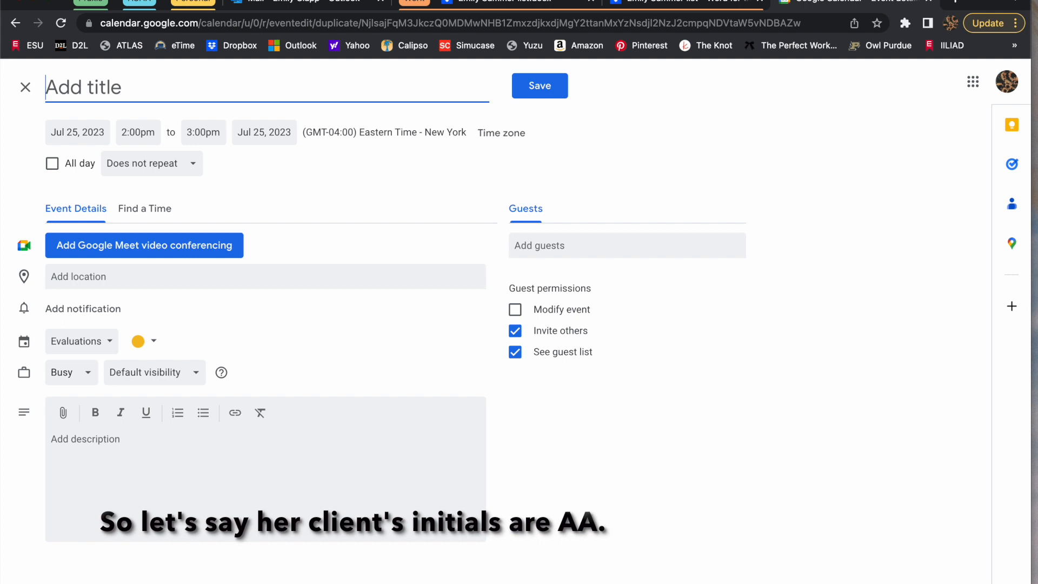
{"action": "type", "text": "AA"}
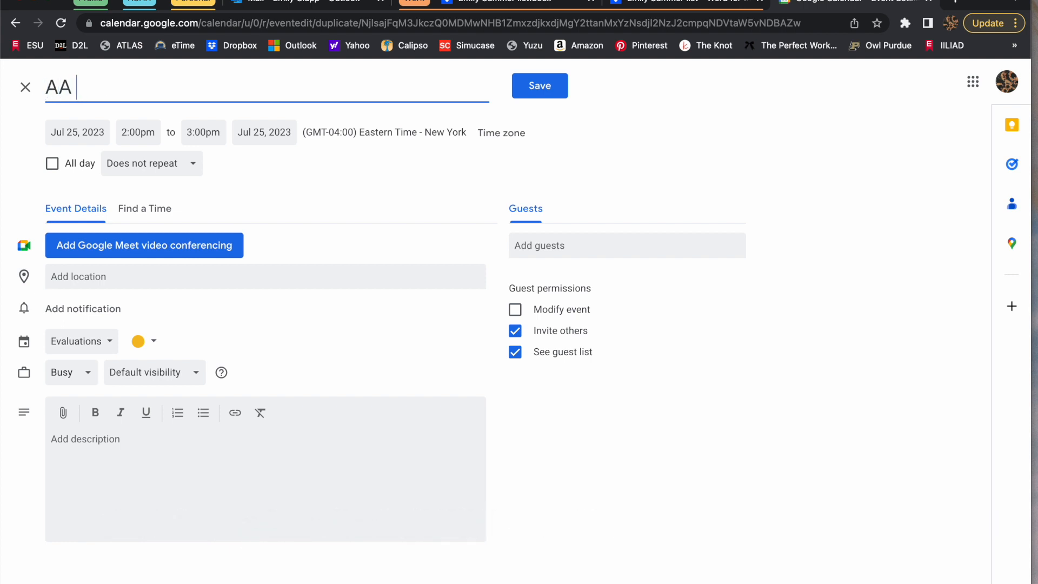
{"action": "type", "text": " Hear"}
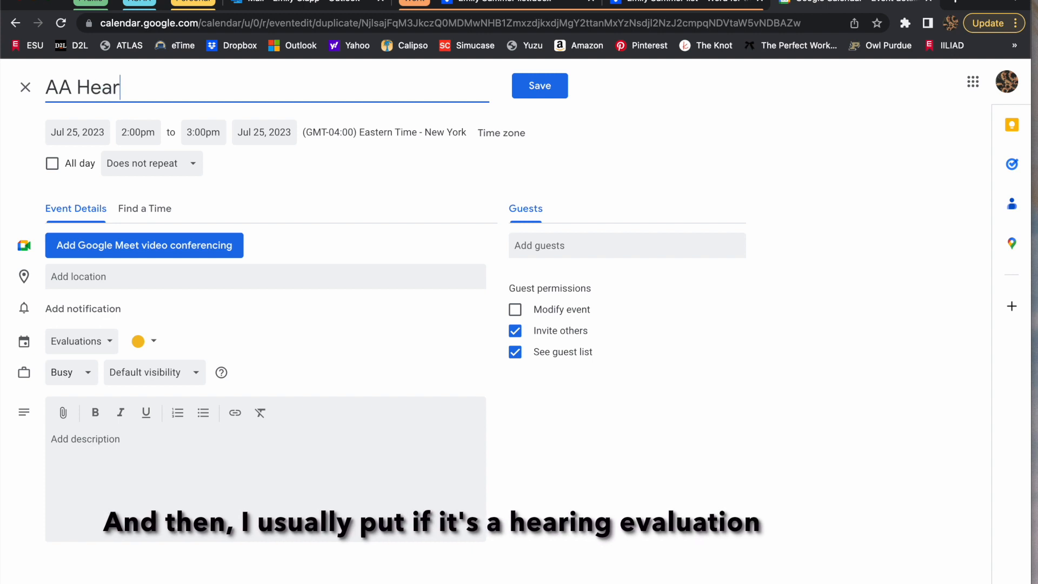
{"action": "type", "text": "ing Eval"}
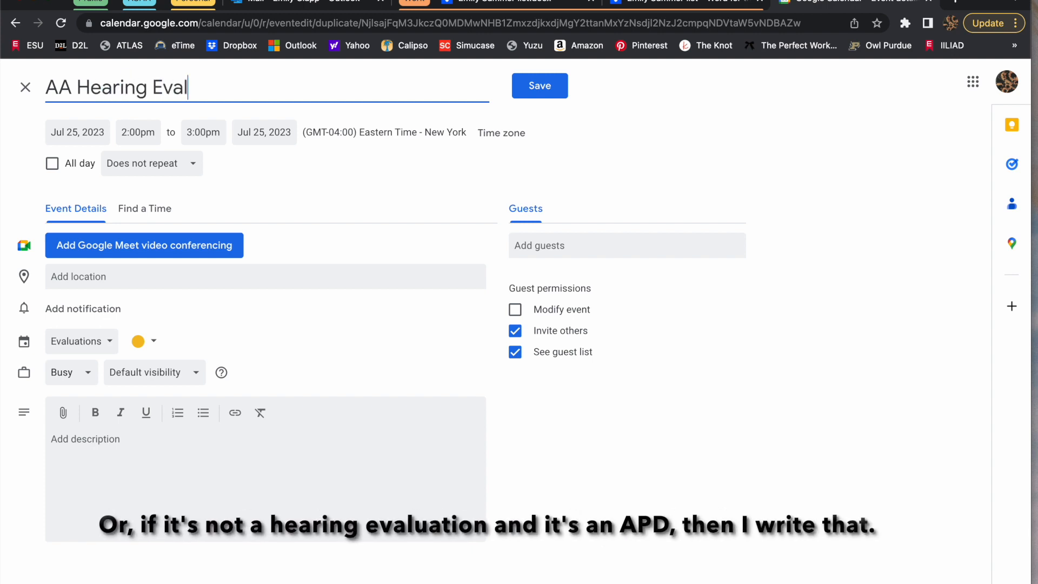
{"action": "double_click", "coordinate": [135, 90]}
{"action": "type", "text": "APD"}
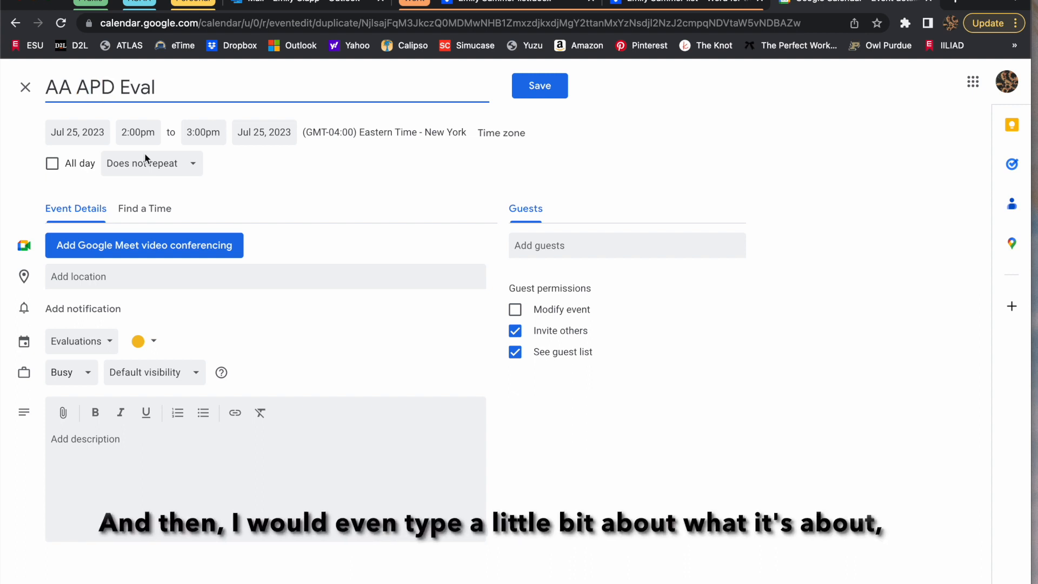
Step: Open the AA APD Eval event's description for editing
{"action": "left_click", "coordinate": [100, 457]}
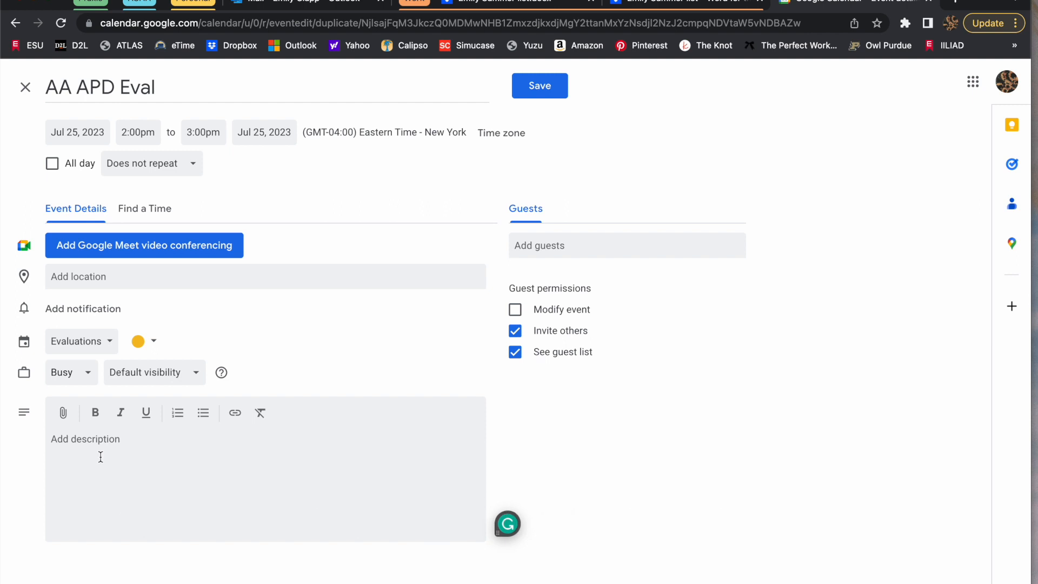